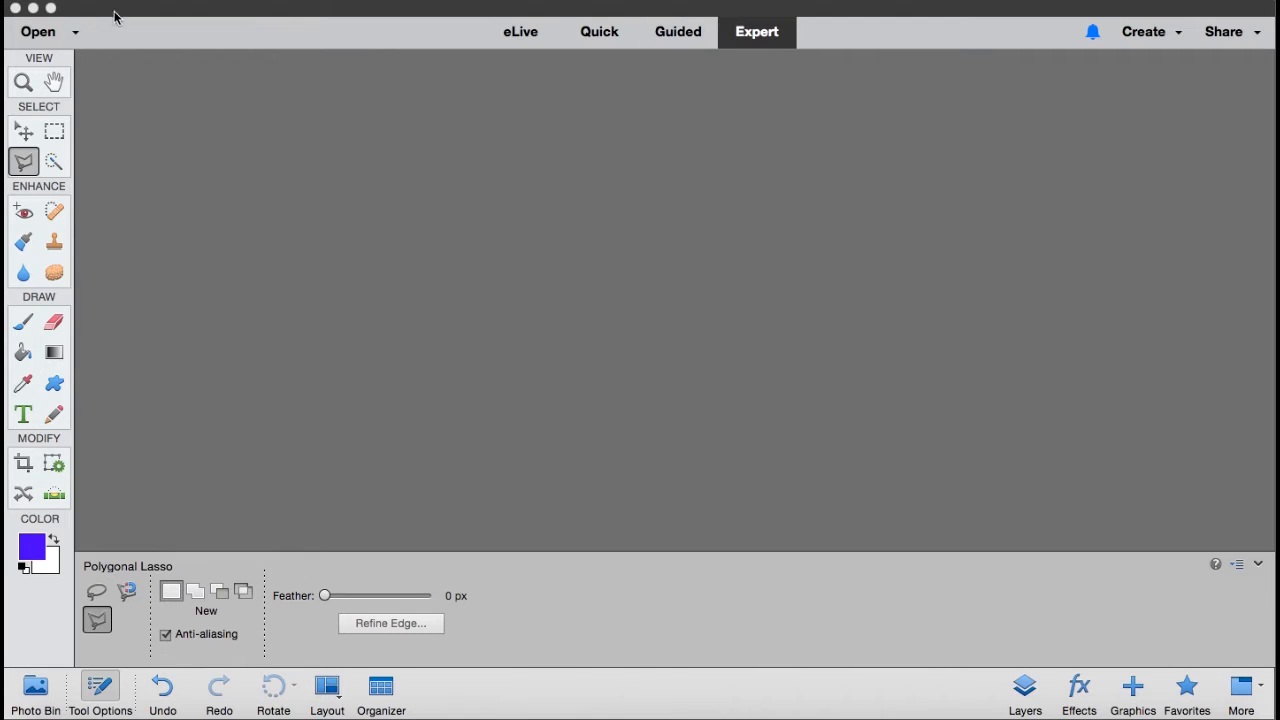
Open the giraffe photo imgres.jpg from the Desktop folder.
{"action": "left_click", "coordinate": [59, 40]}
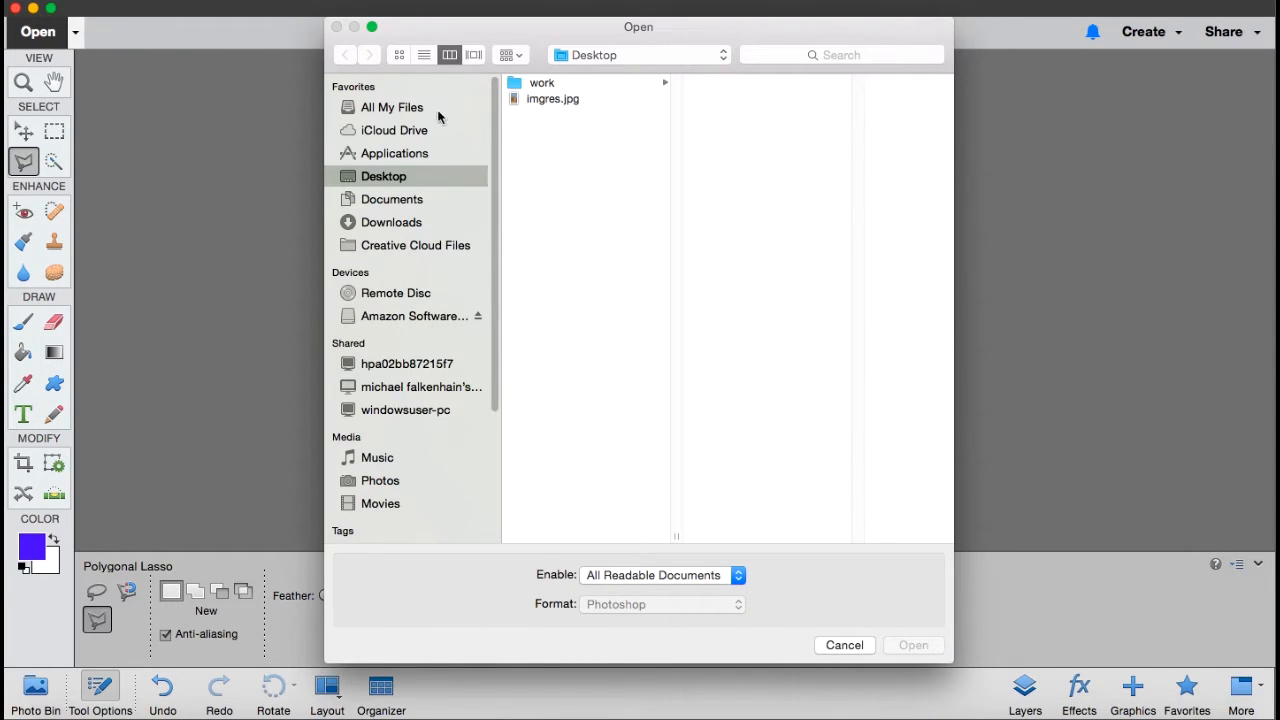
{"action": "left_click", "coordinate": [518, 99]}
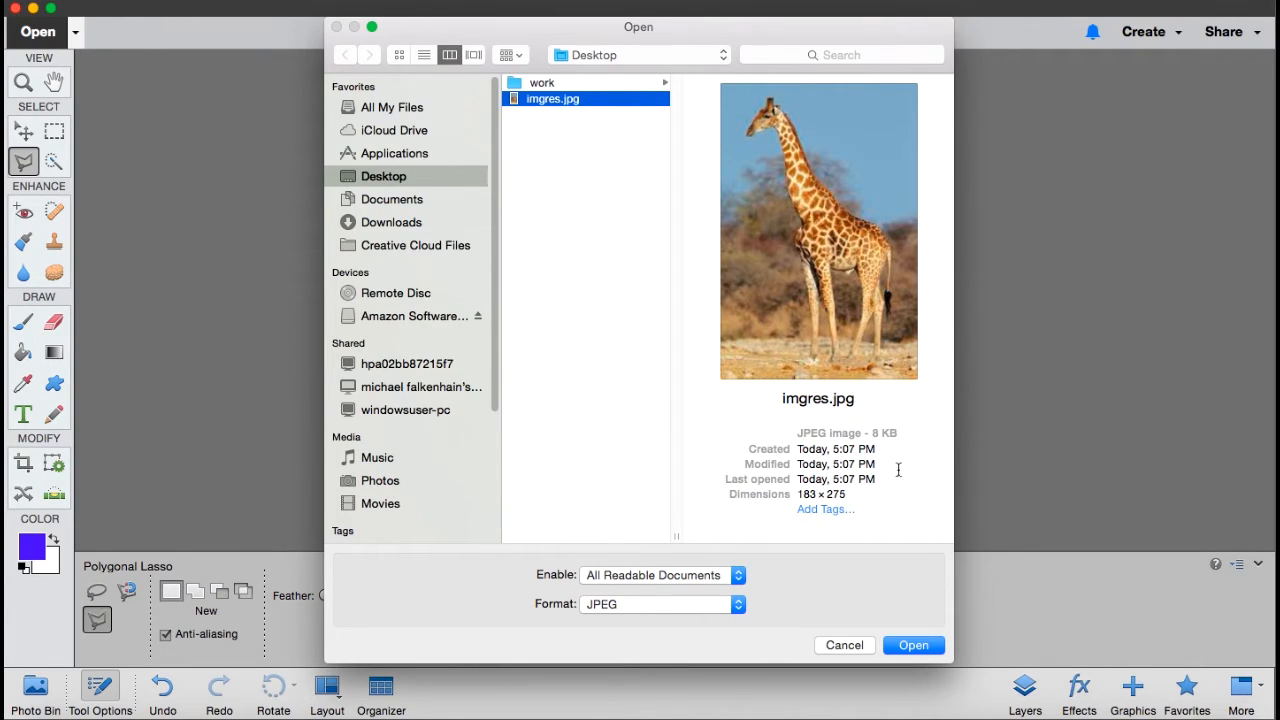
{"action": "left_click", "coordinate": [918, 648]}
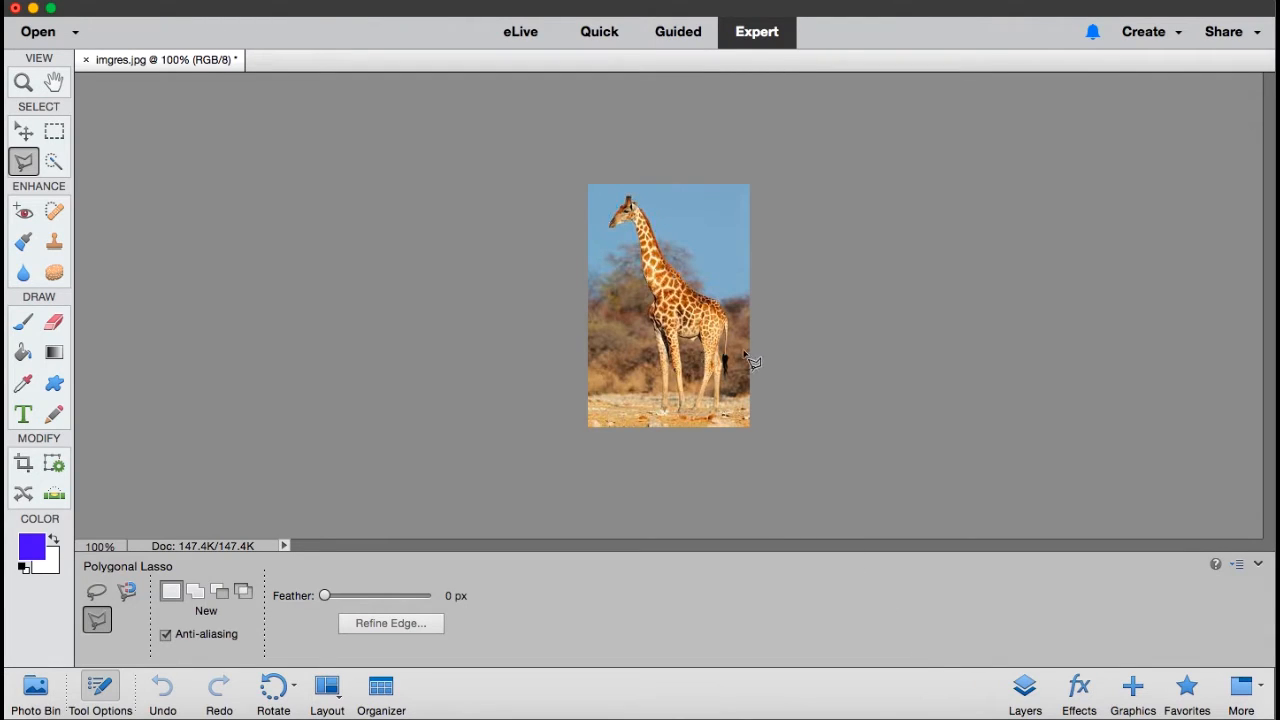
Outline the whole giraffe, including its legs, tail, neck and head, with a closed Polygonal Lasso selection.
{"action": "left_click", "coordinate": [23, 84]}
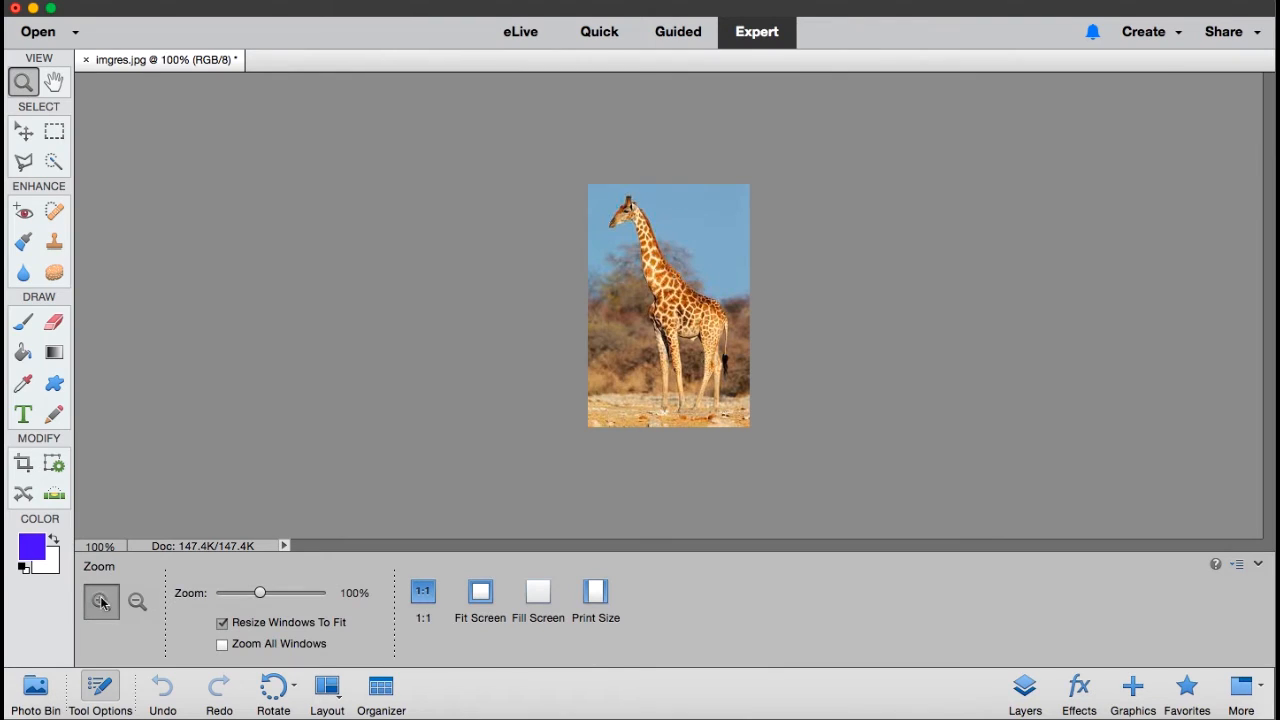
{"action": "left_click", "coordinate": [656, 294]}
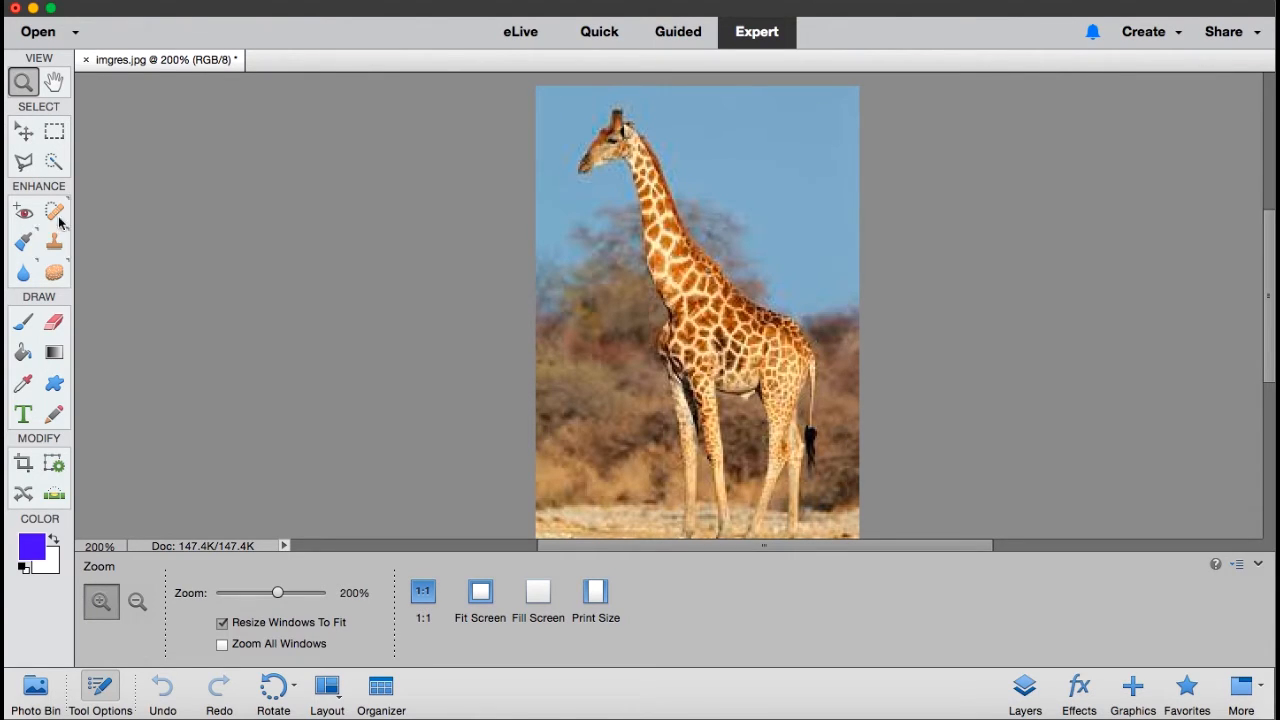
{"action": "left_click", "coordinate": [54, 163]}
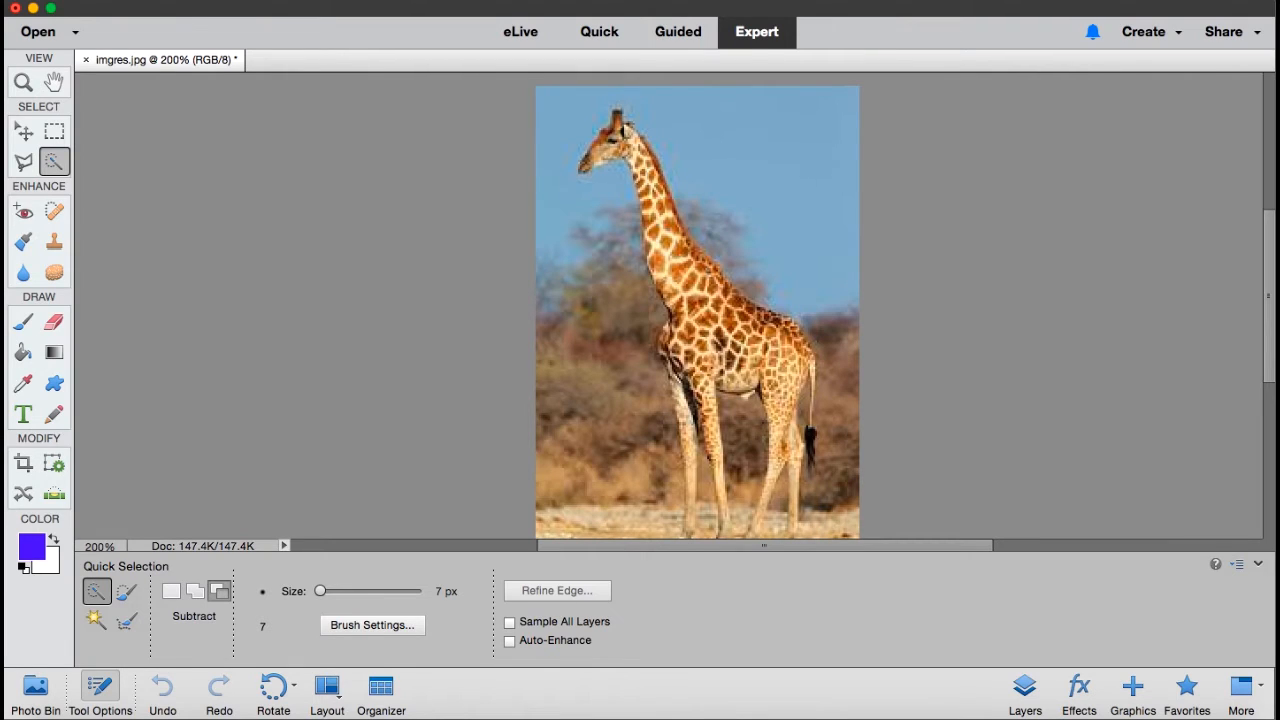
{"action": "left_click", "coordinate": [24, 160]}
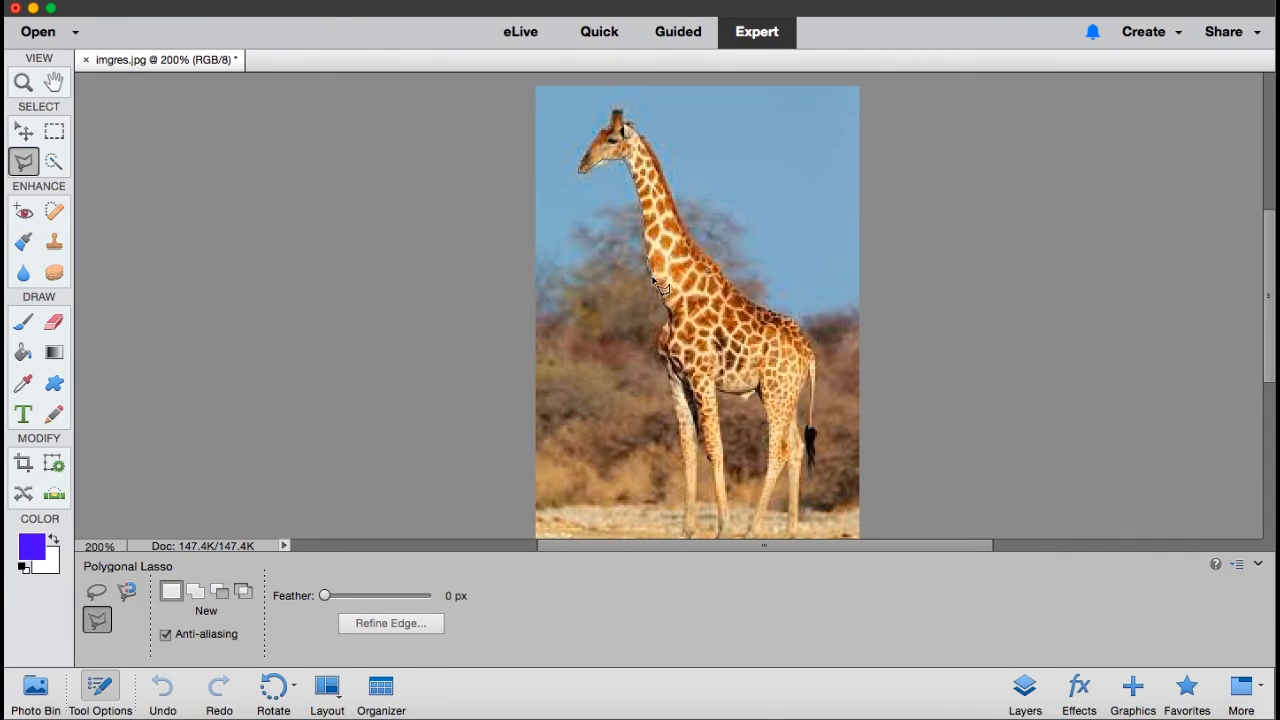
{"action": "left_click", "coordinate": [668, 312]}
{"action": "left_click", "coordinate": [661, 331]}
{"action": "left_click", "coordinate": [658, 353]}
{"action": "left_click", "coordinate": [668, 366]}
{"action": "left_click", "coordinate": [686, 468]}
{"action": "left_click", "coordinate": [683, 515]}
{"action": "left_click", "coordinate": [683, 530]}
{"action": "left_click", "coordinate": [693, 532]}
{"action": "left_click", "coordinate": [696, 500]}
{"action": "left_click", "coordinate": [697, 437]}
{"action": "left_click", "coordinate": [718, 527]}
{"action": "left_click", "coordinate": [729, 530]}
{"action": "left_click", "coordinate": [728, 458]}
{"action": "left_click", "coordinate": [741, 392]}
{"action": "left_click", "coordinate": [763, 390]}
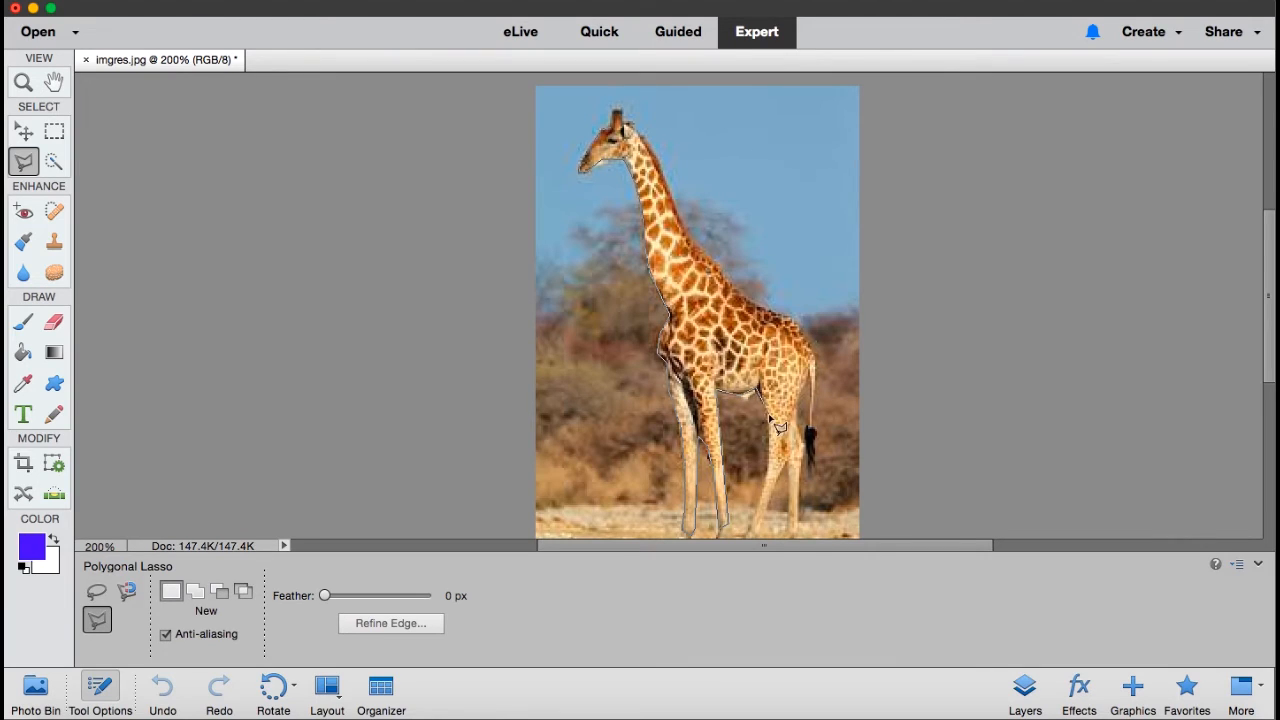
{"action": "left_click", "coordinate": [768, 424]}
{"action": "left_click", "coordinate": [749, 531]}
{"action": "left_click", "coordinate": [792, 530]}
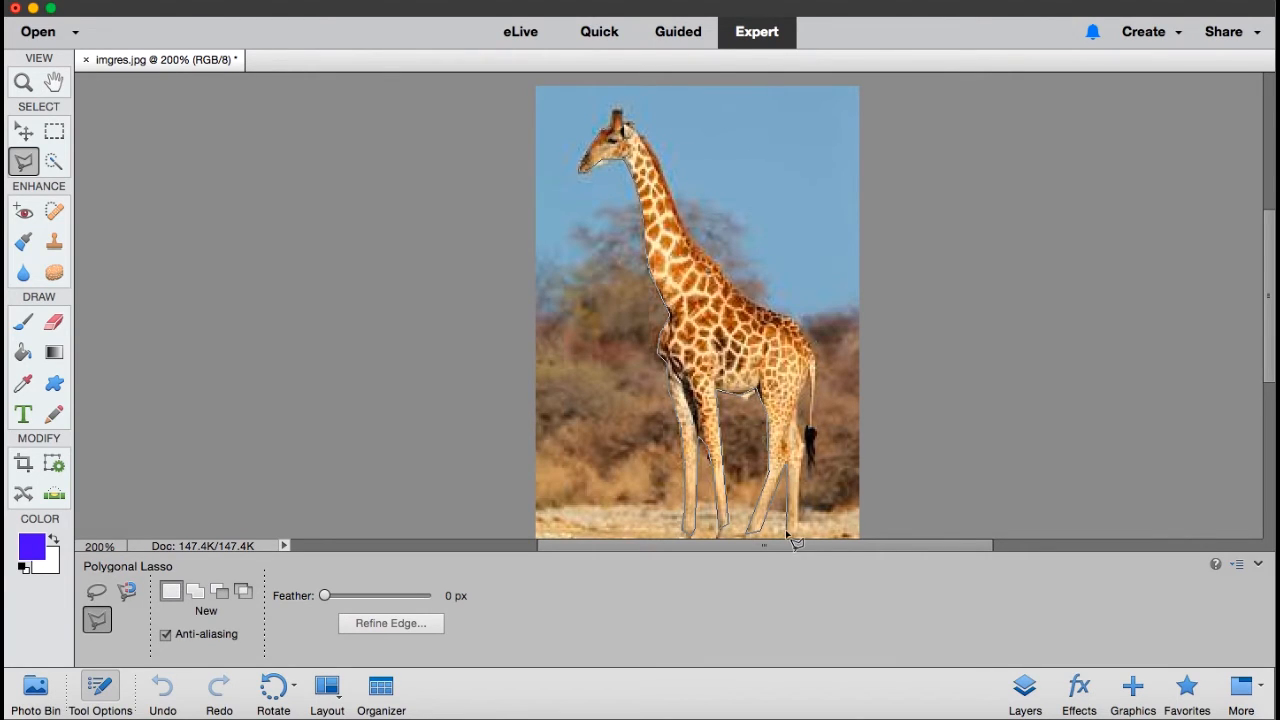
{"action": "left_click", "coordinate": [801, 436]}
{"action": "left_click", "coordinate": [797, 408]}
{"action": "left_click", "coordinate": [808, 375]}
{"action": "left_click", "coordinate": [811, 425]}
{"action": "left_click", "coordinate": [806, 428]}
{"action": "left_click", "coordinate": [809, 465]}
{"action": "left_click", "coordinate": [813, 426]}
{"action": "left_click", "coordinate": [815, 359]}
{"action": "left_click", "coordinate": [795, 322]}
{"action": "left_click", "coordinate": [764, 309]}
{"action": "left_click", "coordinate": [751, 303]}
{"action": "left_click", "coordinate": [729, 282]}
{"action": "left_click", "coordinate": [716, 266]}
{"action": "left_click", "coordinate": [698, 254]}
{"action": "left_click", "coordinate": [675, 205]}
{"action": "left_click", "coordinate": [647, 144]}
{"action": "left_click", "coordinate": [627, 124]}
{"action": "left_click", "coordinate": [620, 111]}
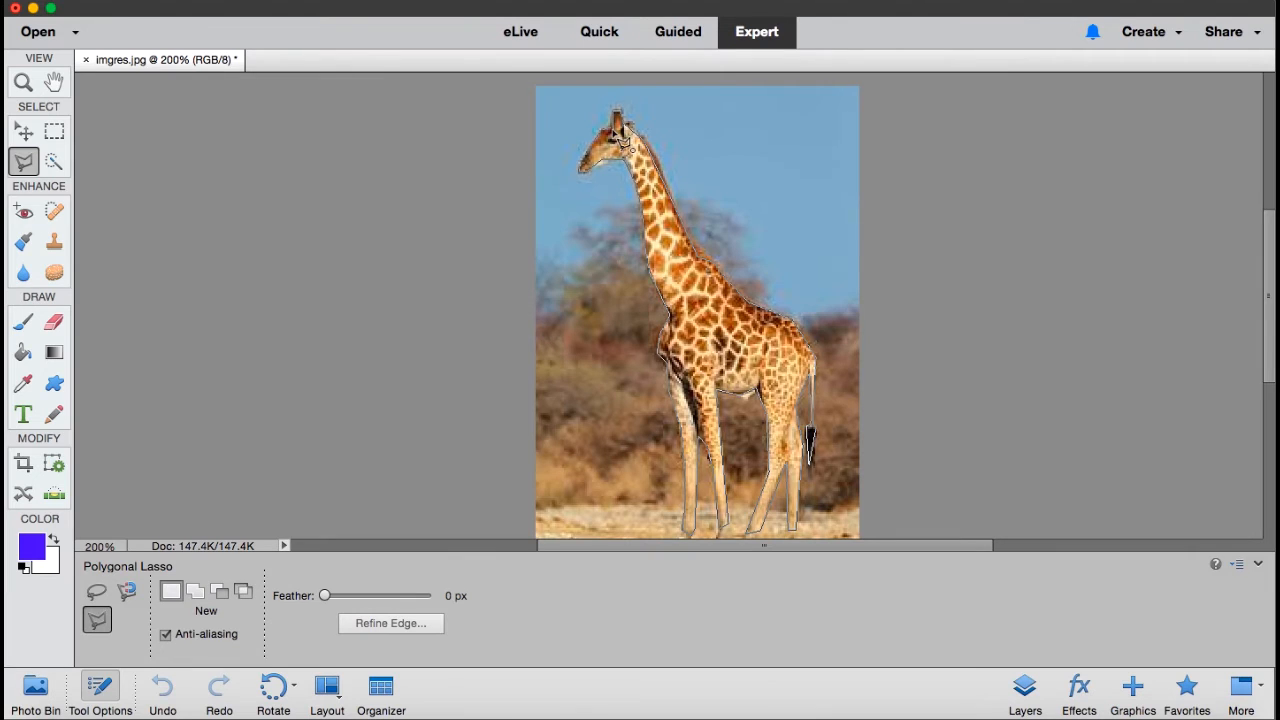
{"action": "left_click", "coordinate": [624, 140]}
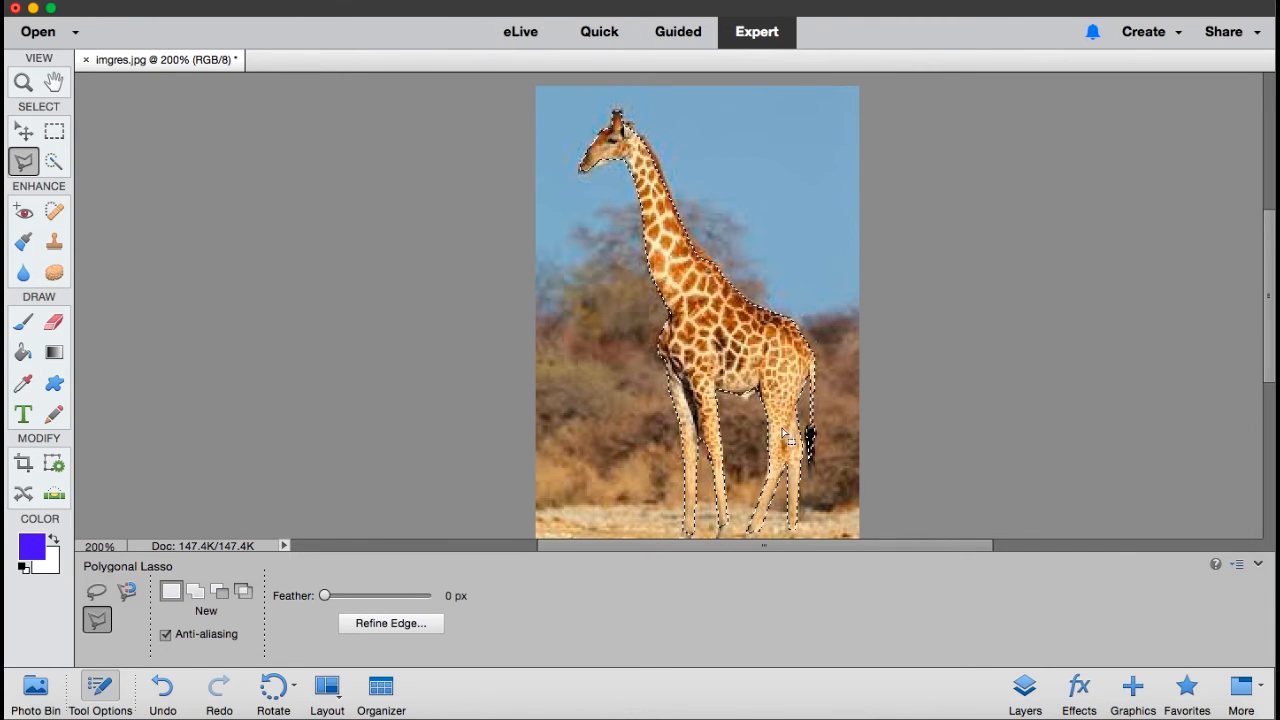
Add a layer mask to the photo layer from the giraffe selection to hide the original background.
{"action": "left_click", "coordinate": [1025, 690]}
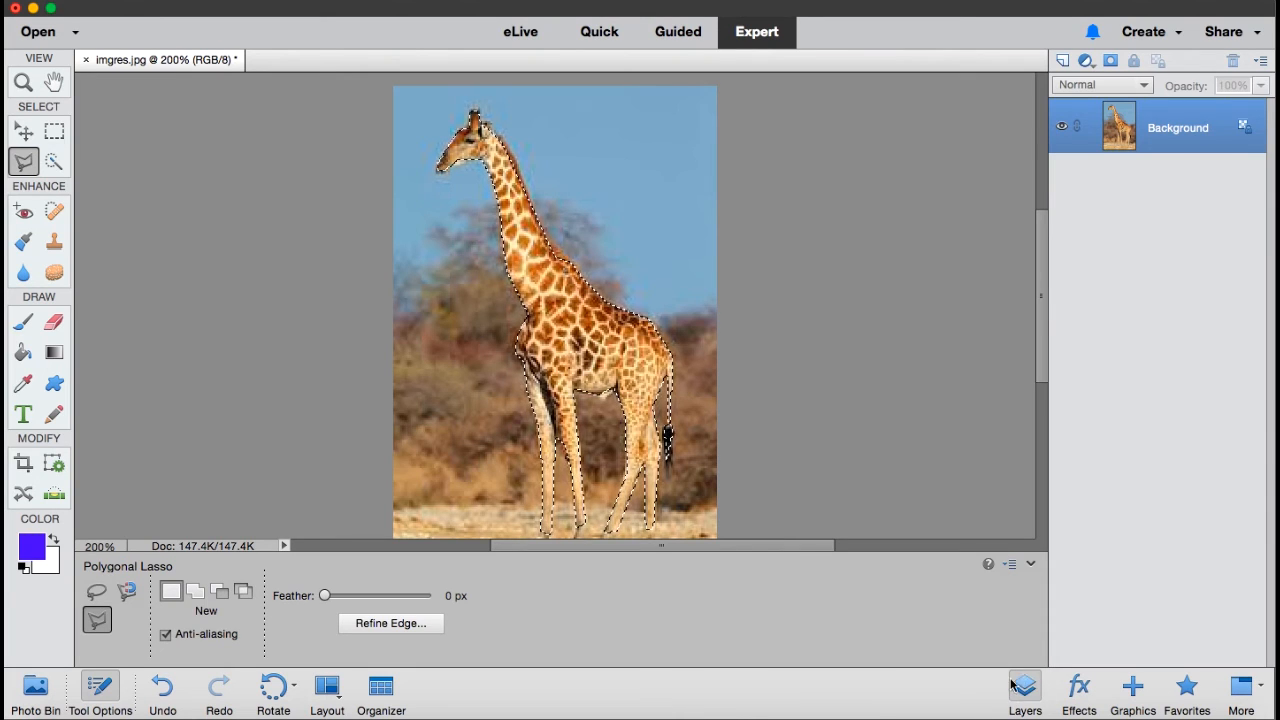
{"action": "left_click", "coordinate": [1111, 62]}
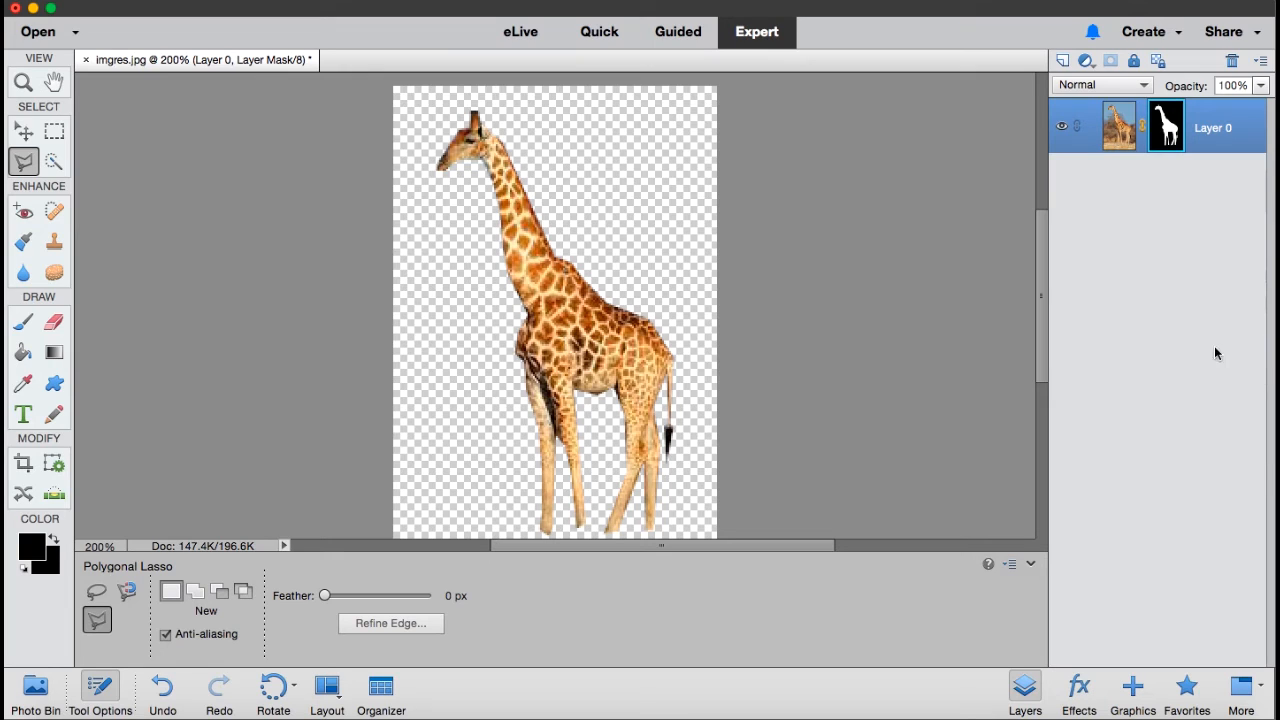
Browse the background graphics and apply the white one with overlapping blue and green circles behind the giraffe.
{"action": "left_click", "coordinate": [1131, 688]}
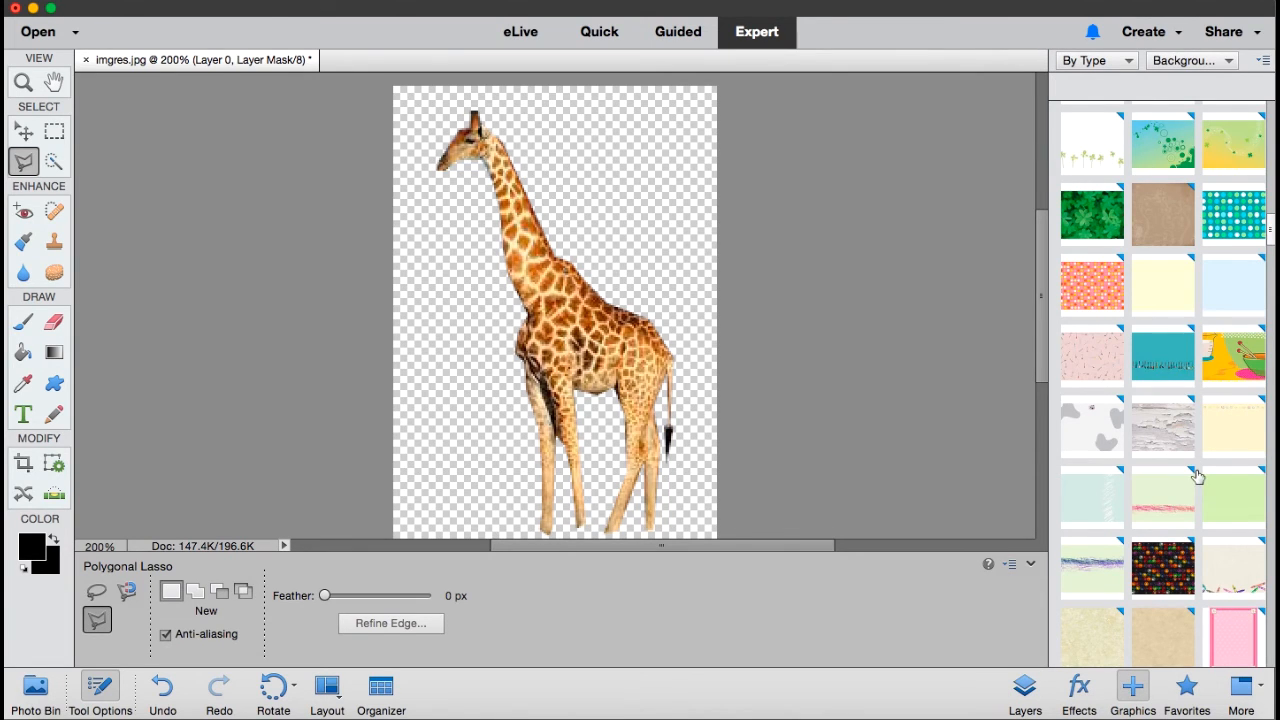
{"action": "scroll", "coordinate": [1147, 472], "scroll_direction": "up", "scroll_amount": 5}
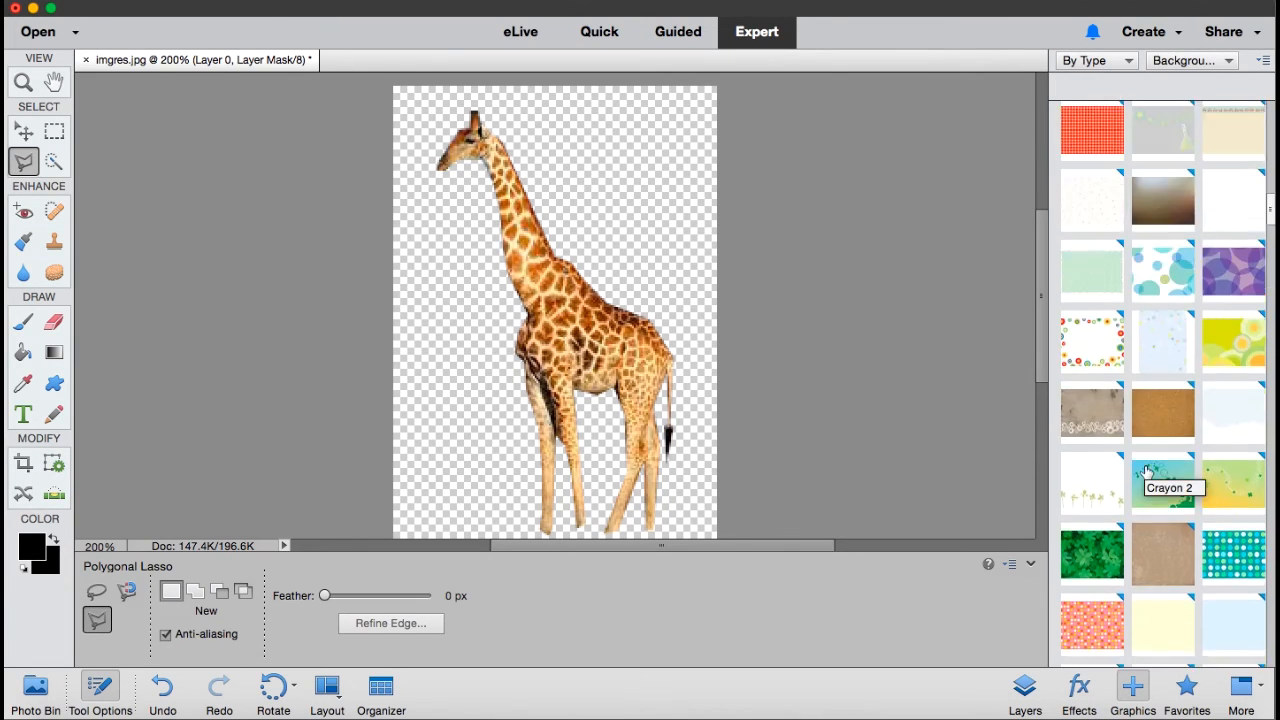
{"action": "scroll", "coordinate": [1150, 475], "scroll_direction": "up", "scroll_amount": 5}
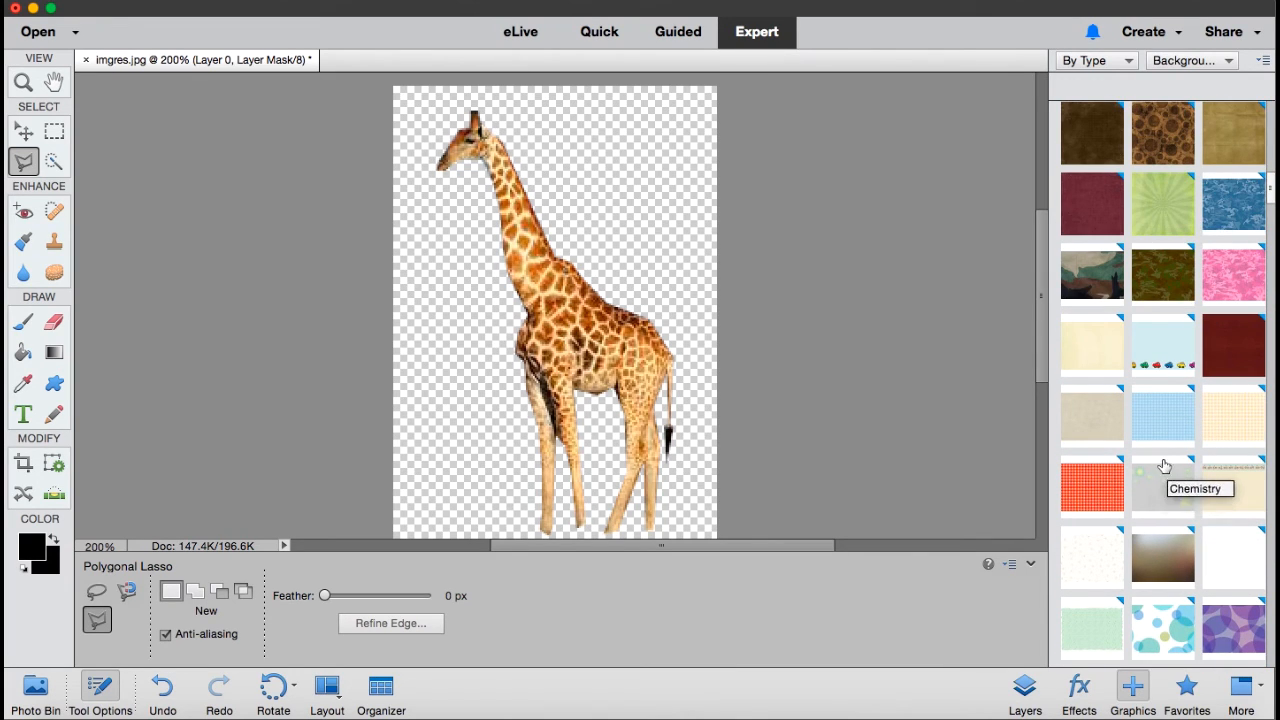
{"action": "scroll", "coordinate": [1163, 466], "scroll_direction": "up", "scroll_amount": 1}
{"action": "scroll", "coordinate": [1163, 466], "scroll_direction": "down", "scroll_amount": 10}
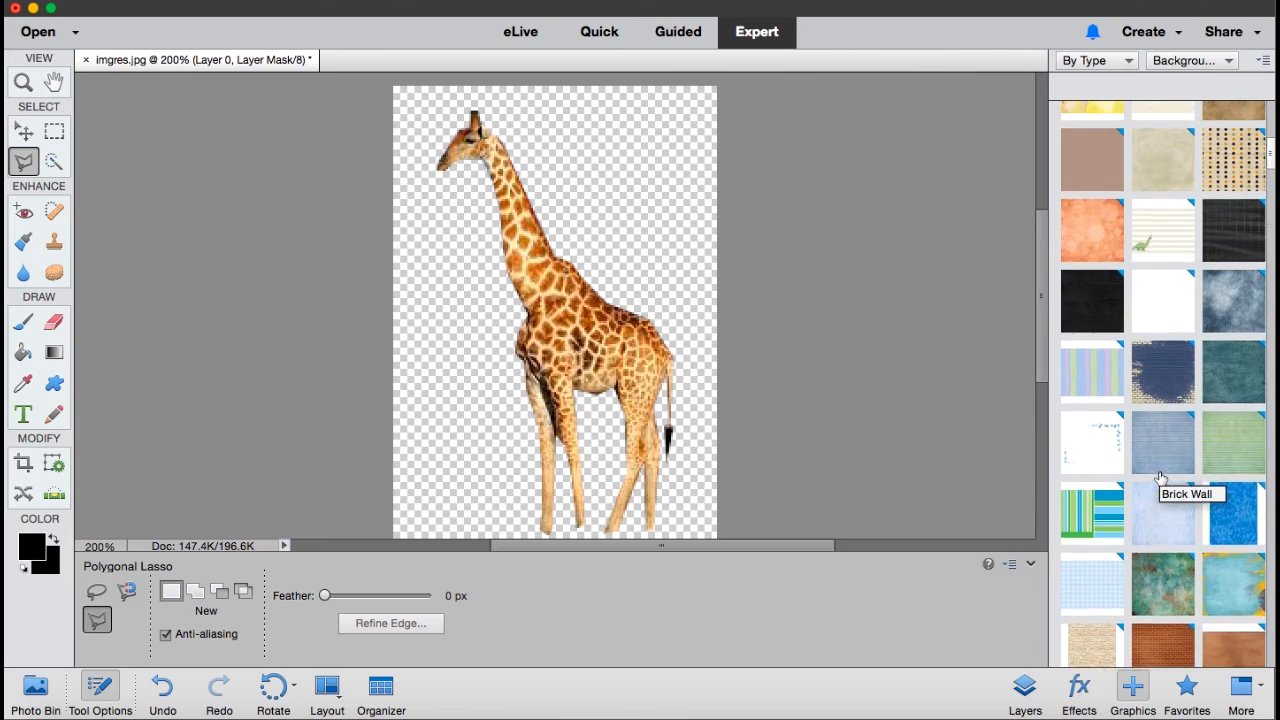
{"action": "scroll", "coordinate": [1162, 480], "scroll_direction": "up", "scroll_amount": 6}
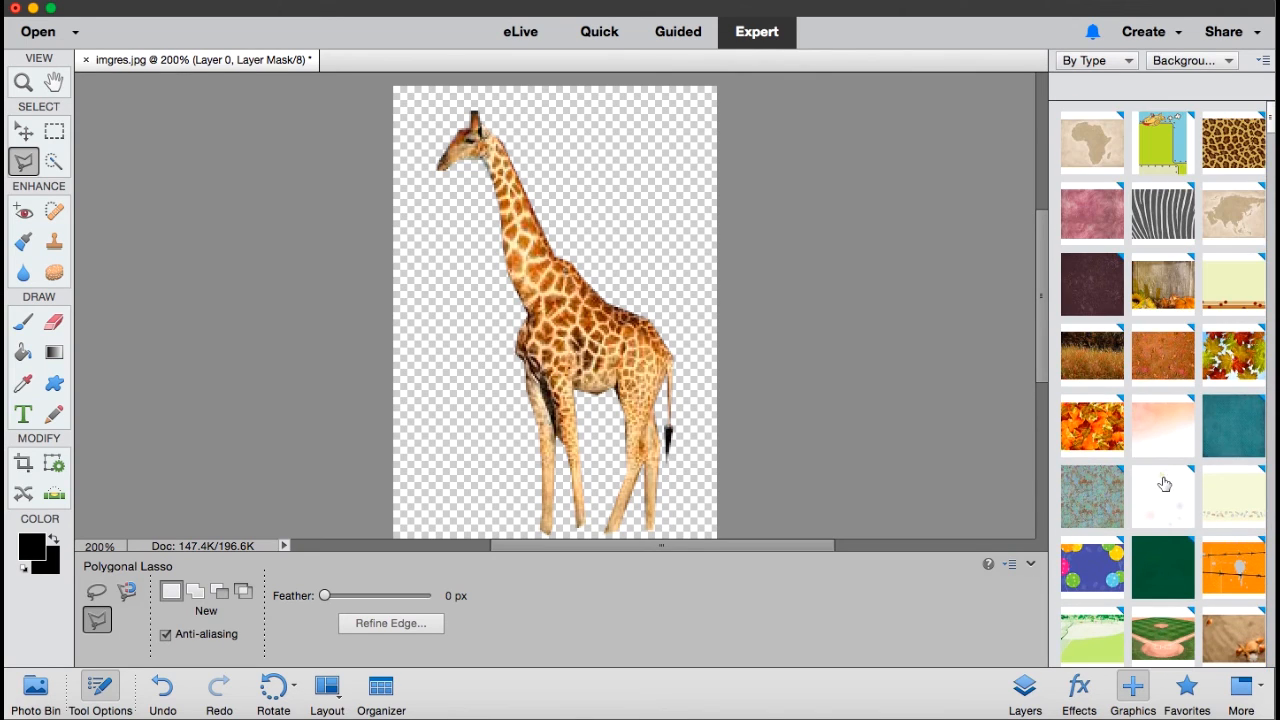
{"action": "scroll", "coordinate": [1165, 484], "scroll_direction": "down", "scroll_amount": 8}
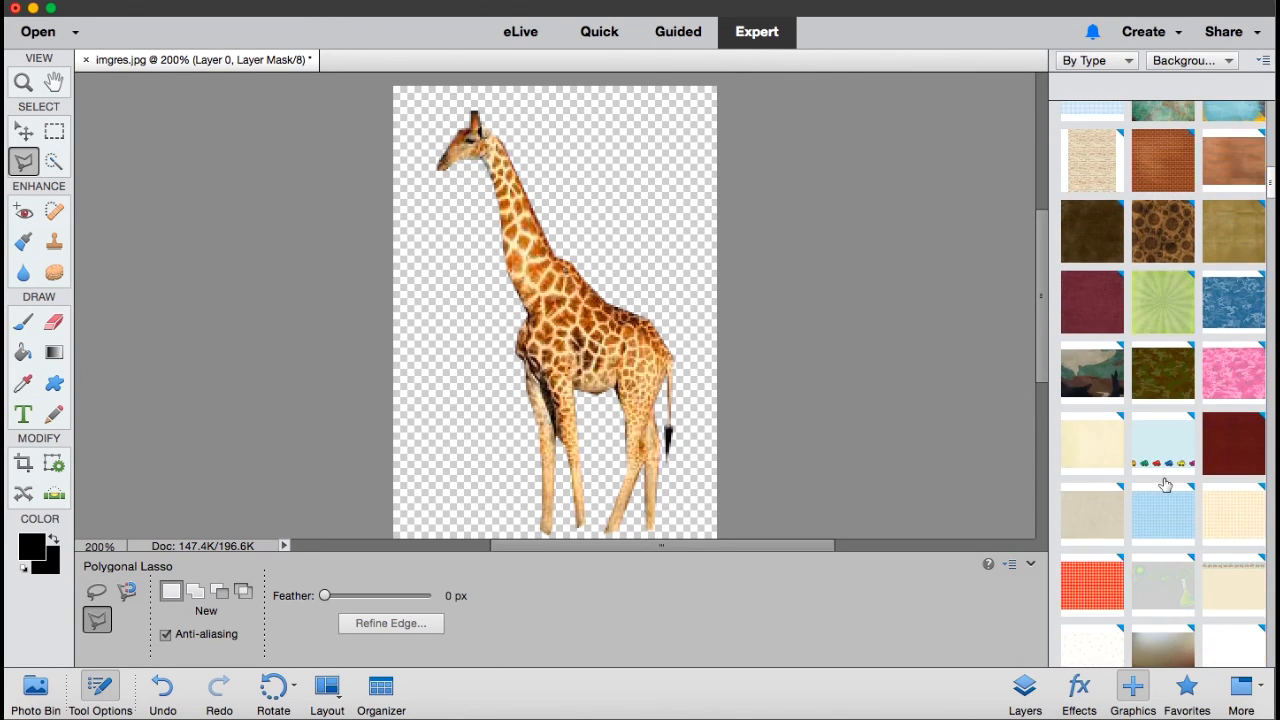
{"action": "scroll", "coordinate": [1165, 484], "scroll_direction": "down", "scroll_amount": 5}
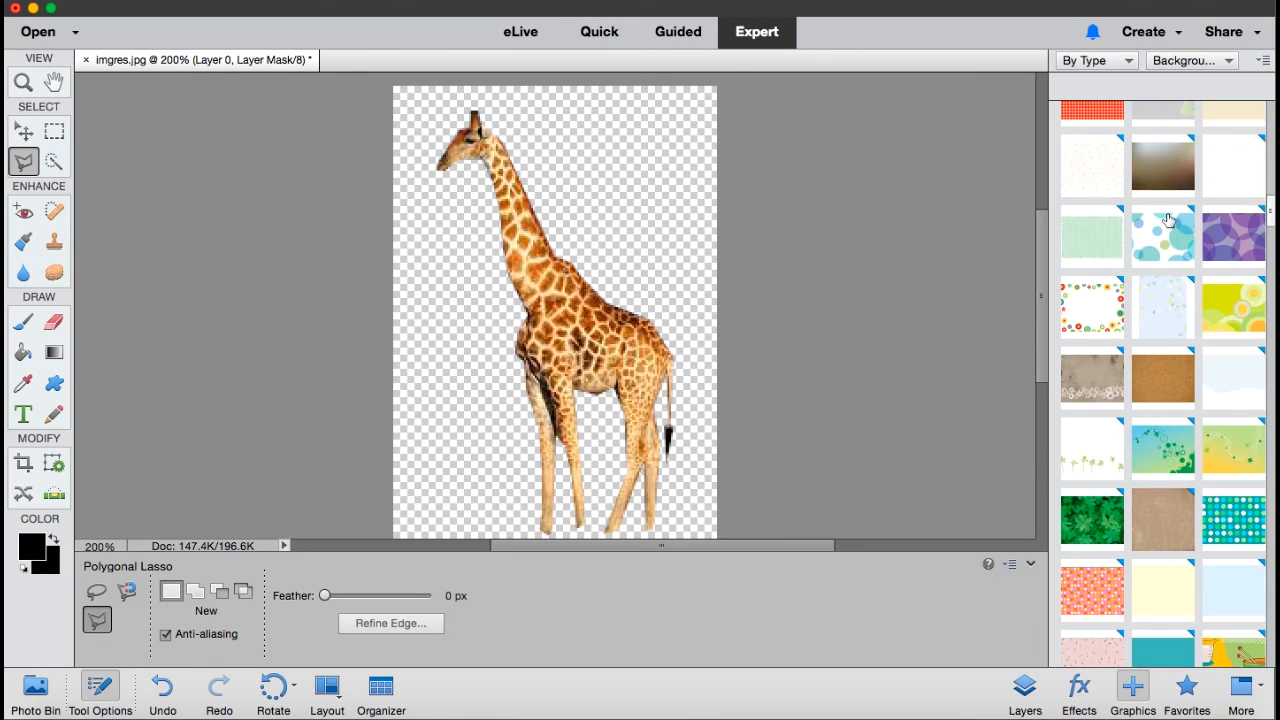
{"action": "double_click", "coordinate": [1168, 250]}
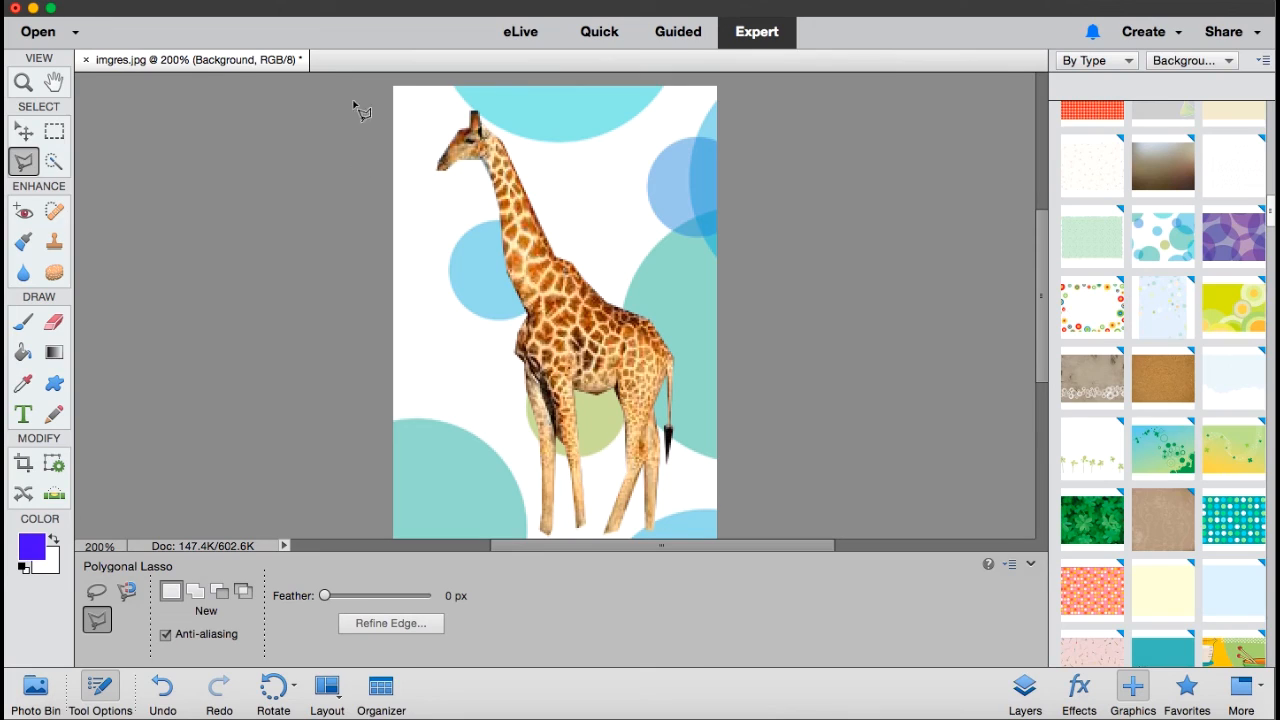
Scale the giraffe layer proportionally to 87.53% and reposition it near the centre of the new background.
{"action": "left_click", "coordinate": [33, 133]}
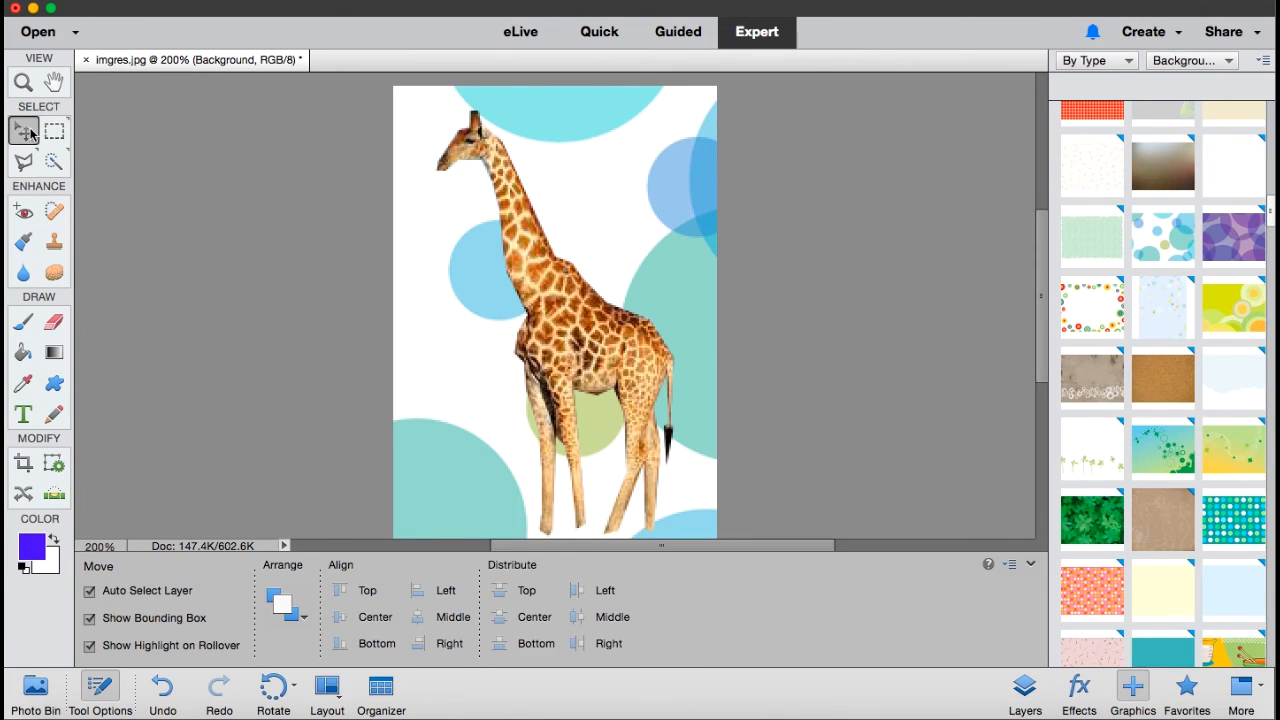
{"action": "left_click", "coordinate": [552, 341]}
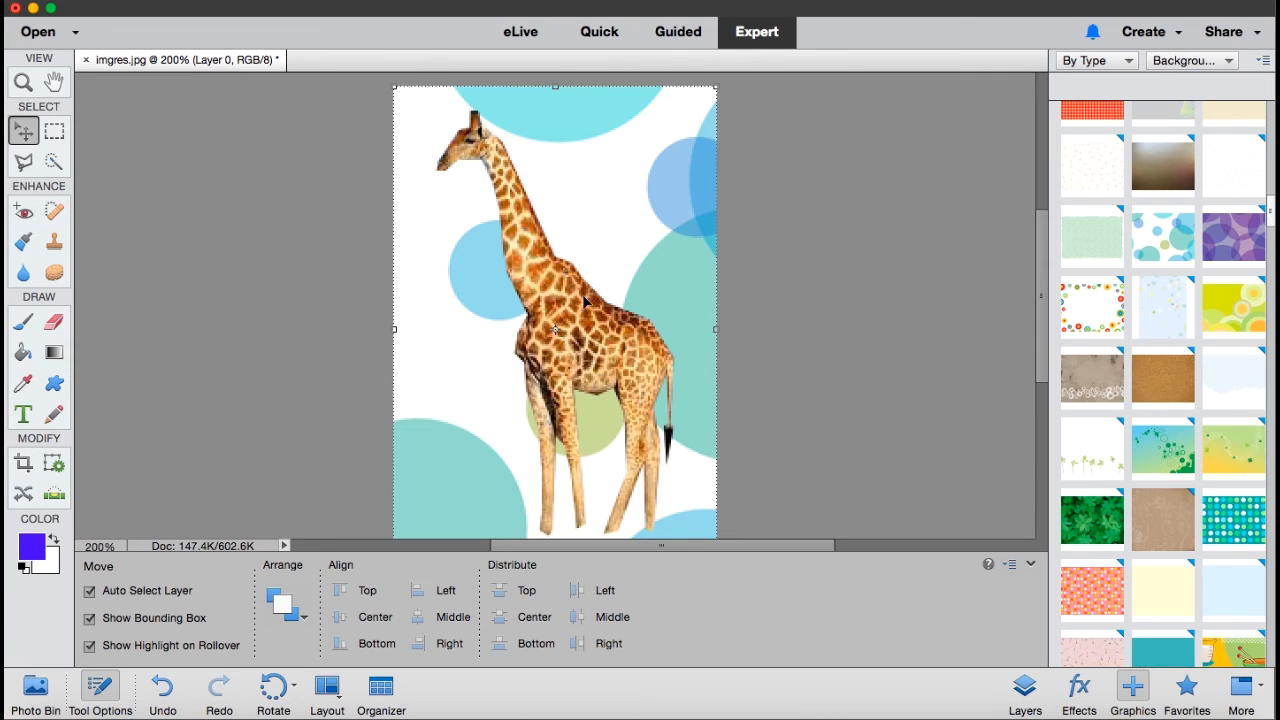
{"action": "left_click_drag", "start_coordinate": [592, 330], "coordinate": [552, 309]}
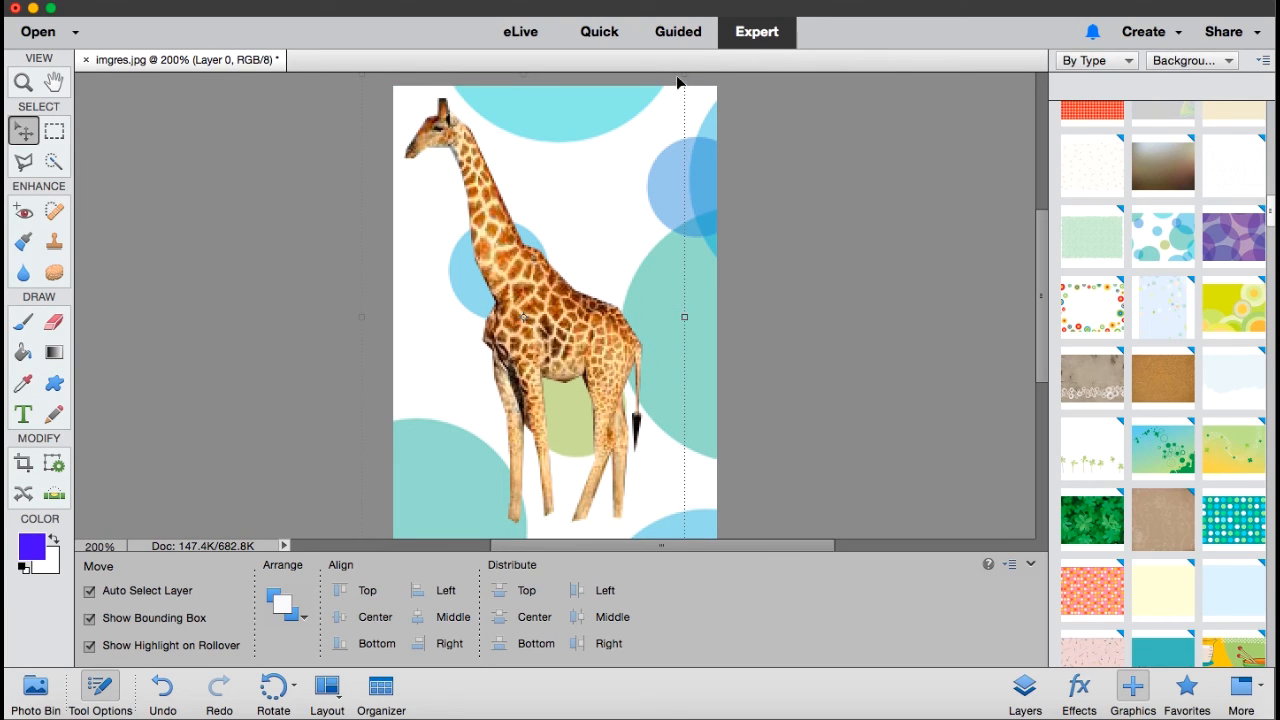
{"action": "left_click_drag", "start_coordinate": [685, 77], "coordinate": [648, 134]}
{"action": "left_click_drag", "start_coordinate": [514, 289], "coordinate": [562, 256]}
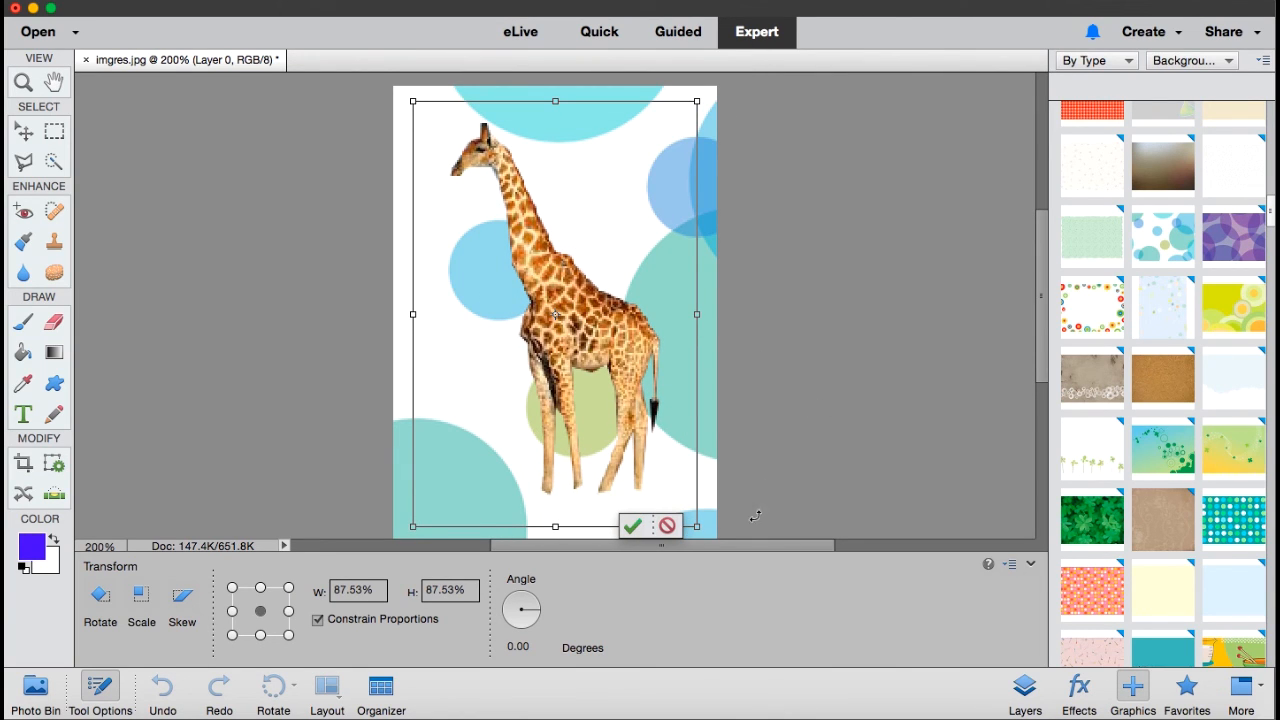
{"action": "left_click", "coordinate": [632, 528]}
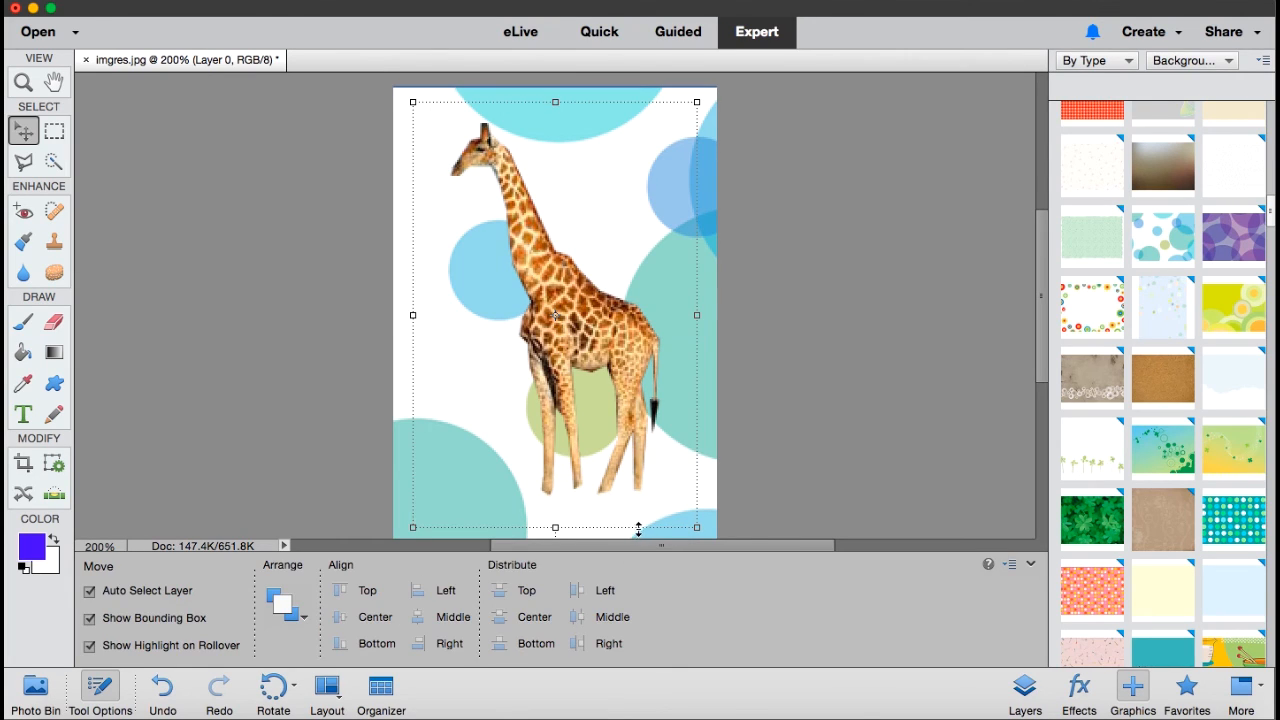